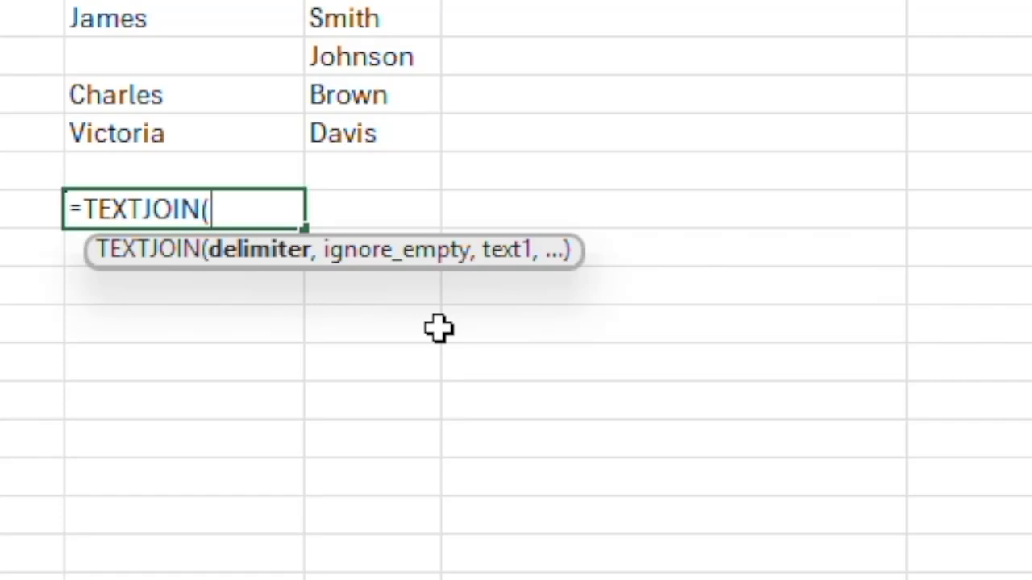
type(",")
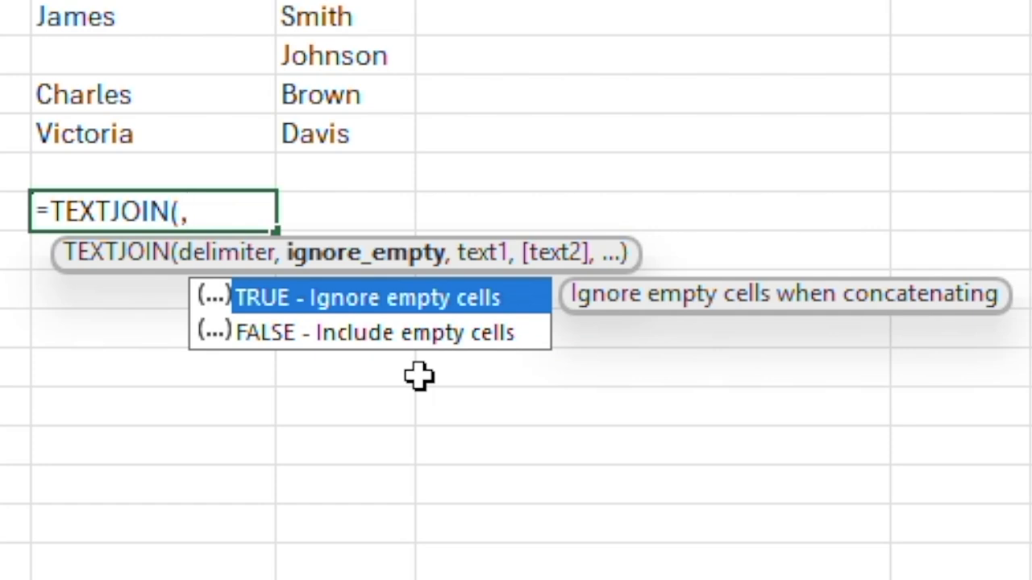
type(",")
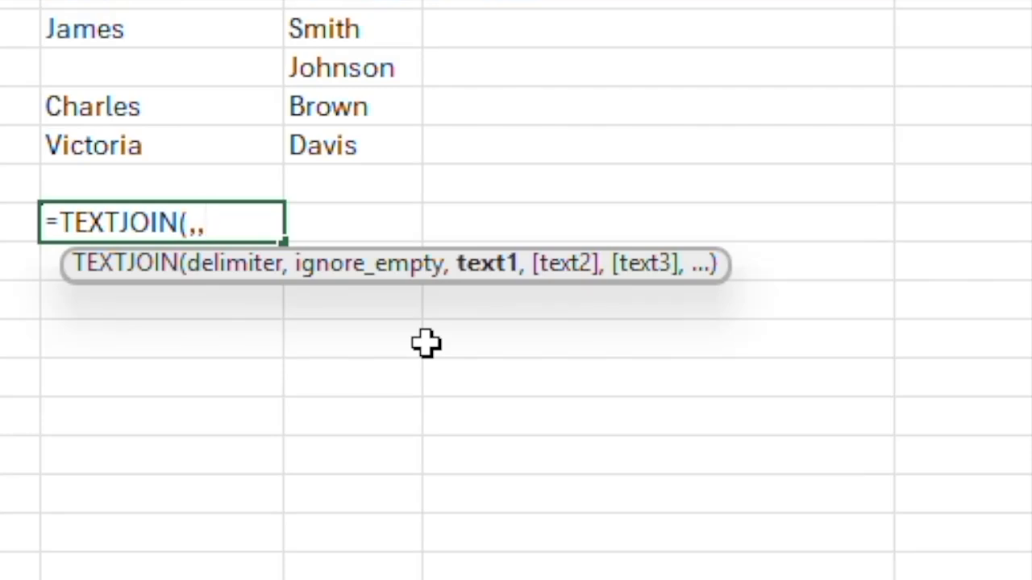
type(",,,,")
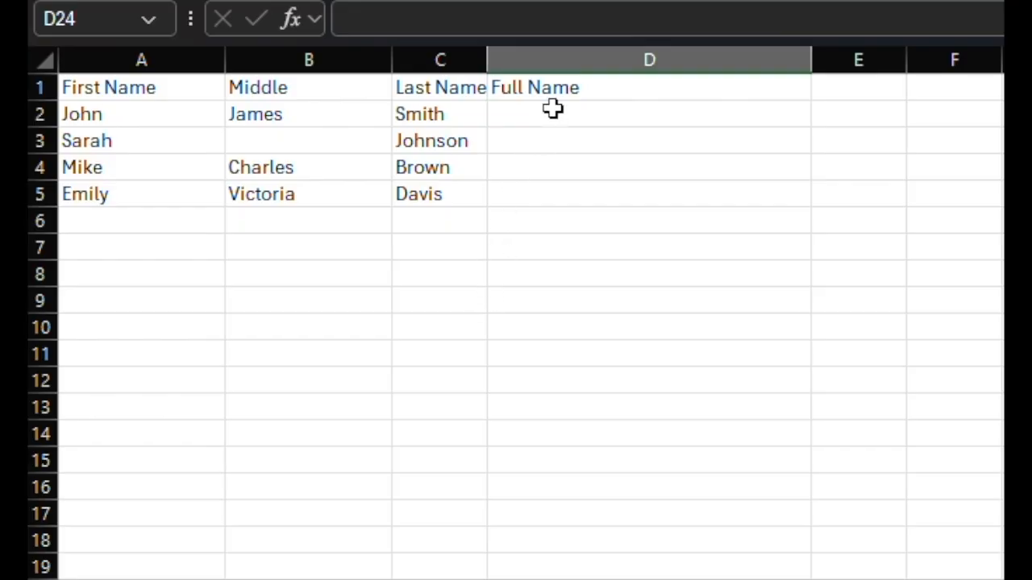
In D2, enter =TEXTJOIN(" ",TRUE,A2,B2,C2) to combine the name parts with spaces
left_click(552, 111)
type("=textjoin(")
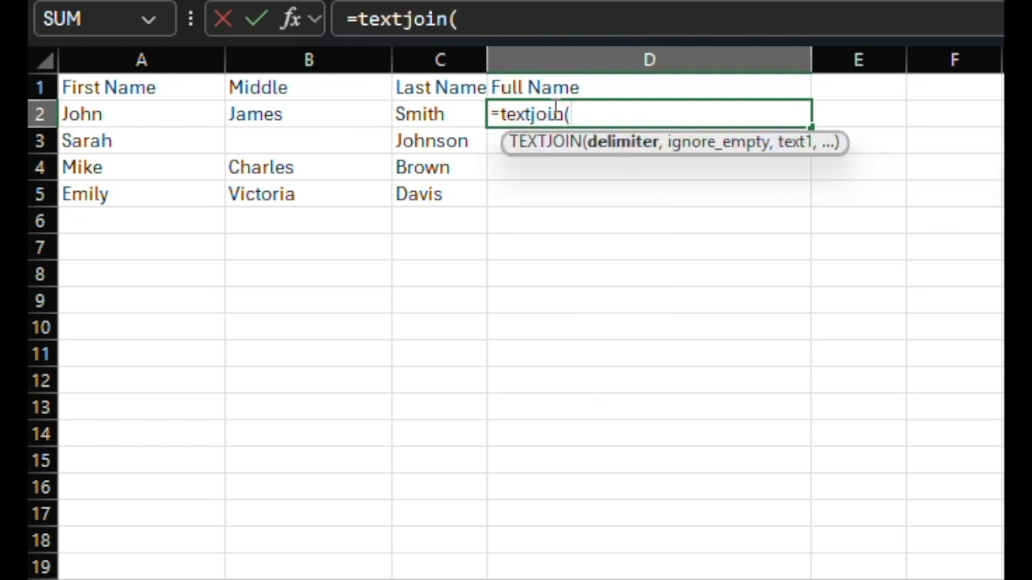
type("\" \",TRUE")
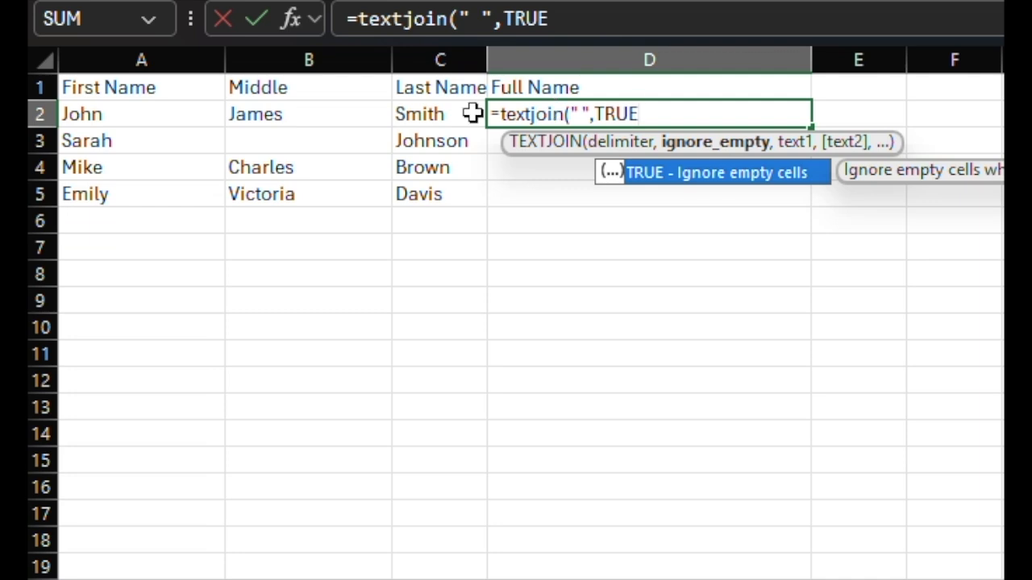
type(",")
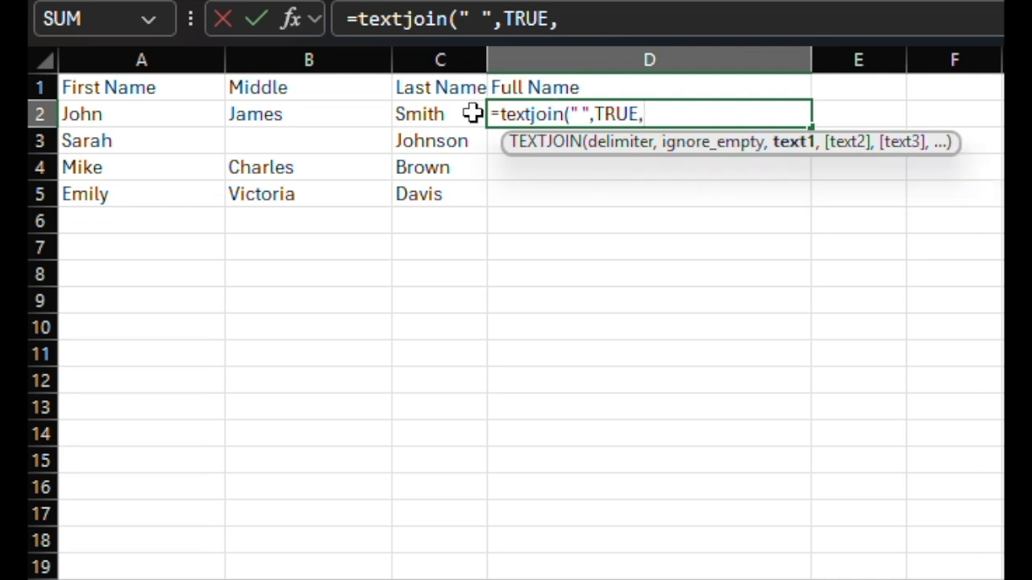
type("a2,b2")
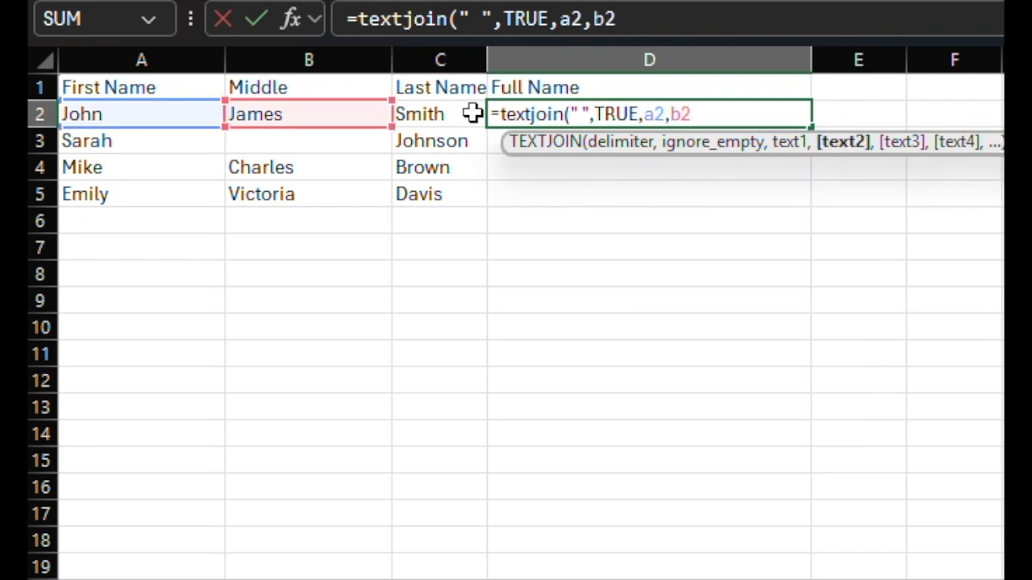
type(",c2)")
key("Return")
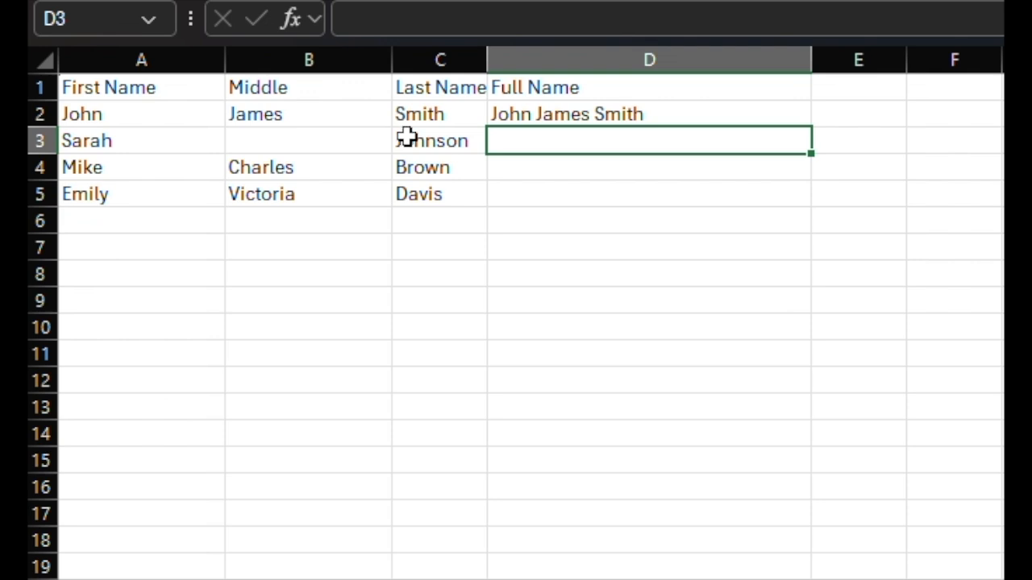
In D4, enter =CONCAT(A4," ",B4," ",C4) to join that row's name parts with spaces
left_click(546, 167)
type("=concat")
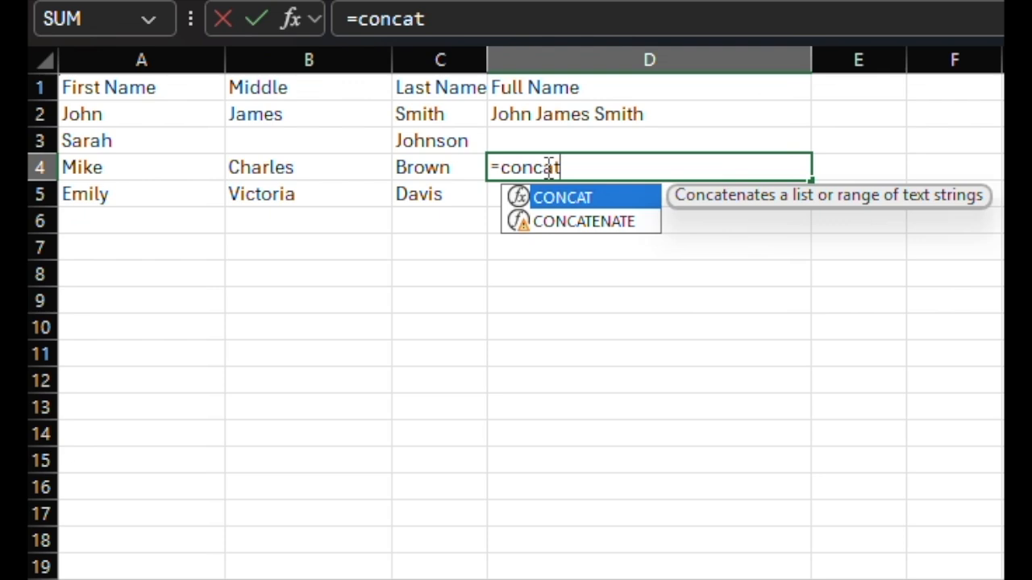
type("(a4")
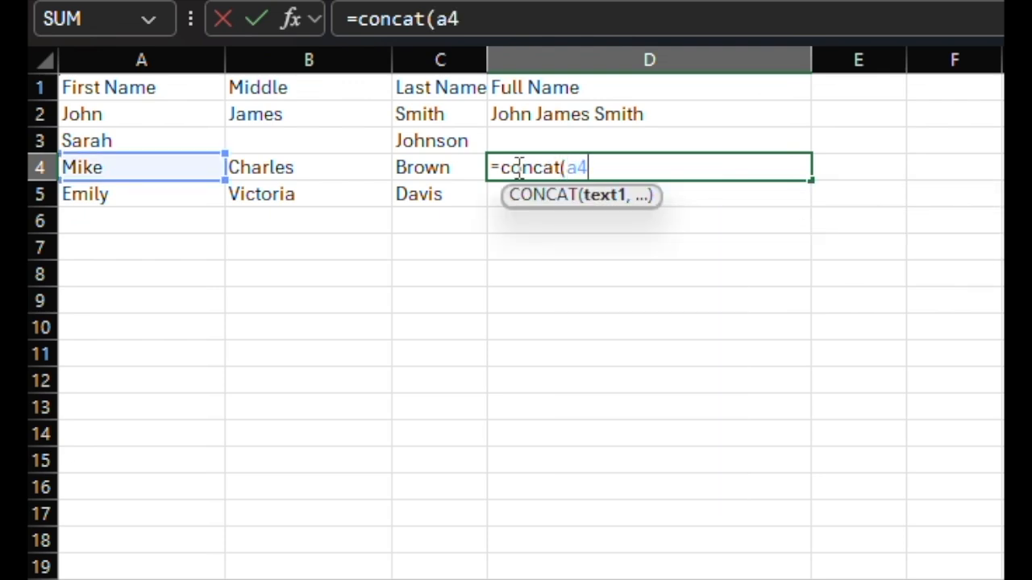
type(",\" \"")
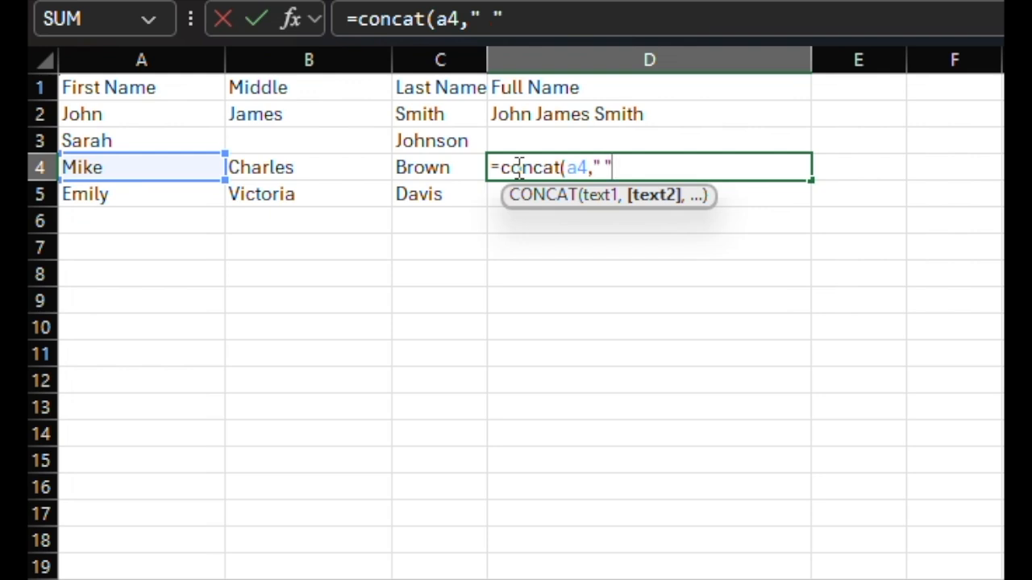
type(",")
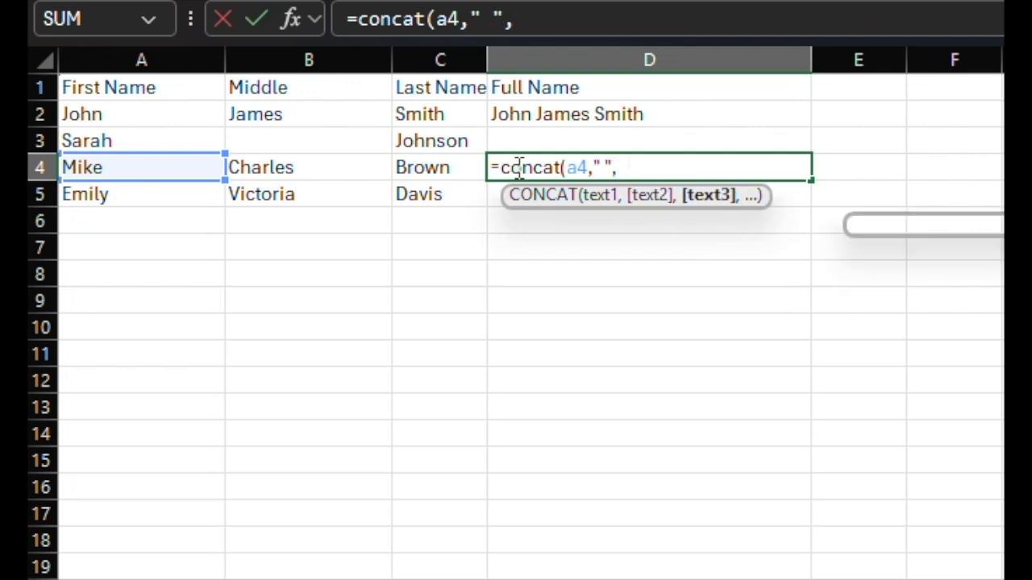
type("b4")
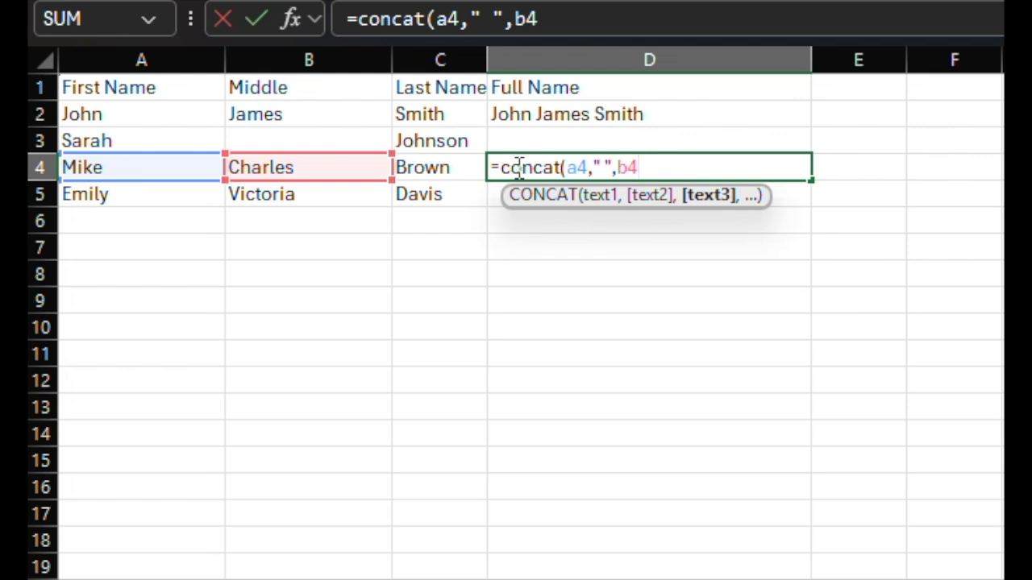
type(",\" \"")
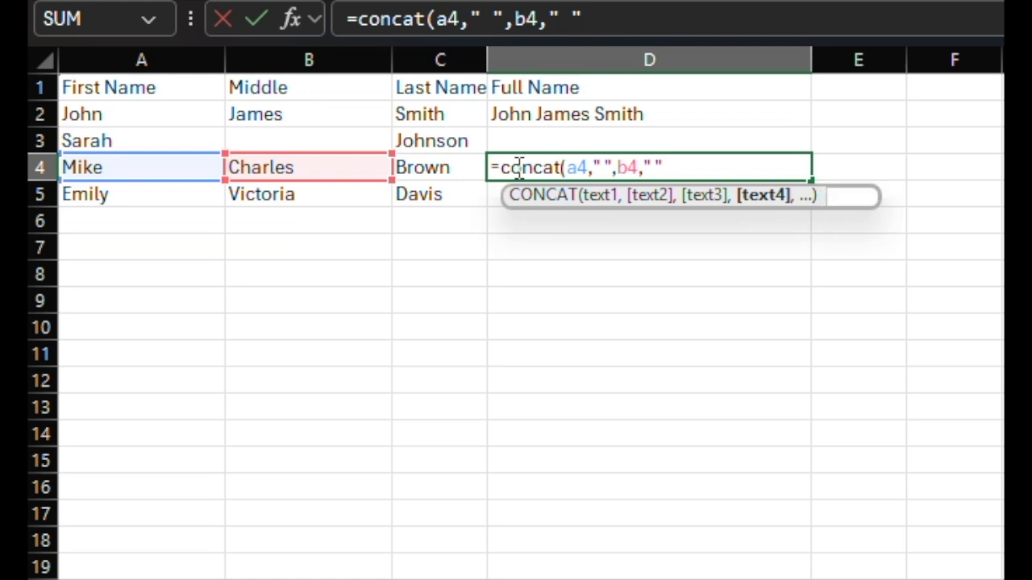
type(",c4")
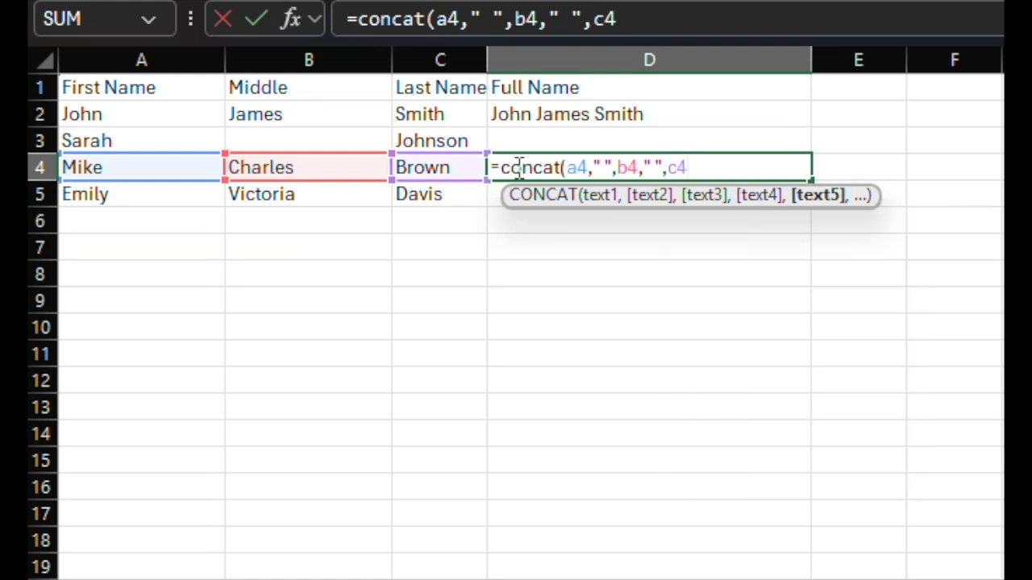
type(")")
key("Return")
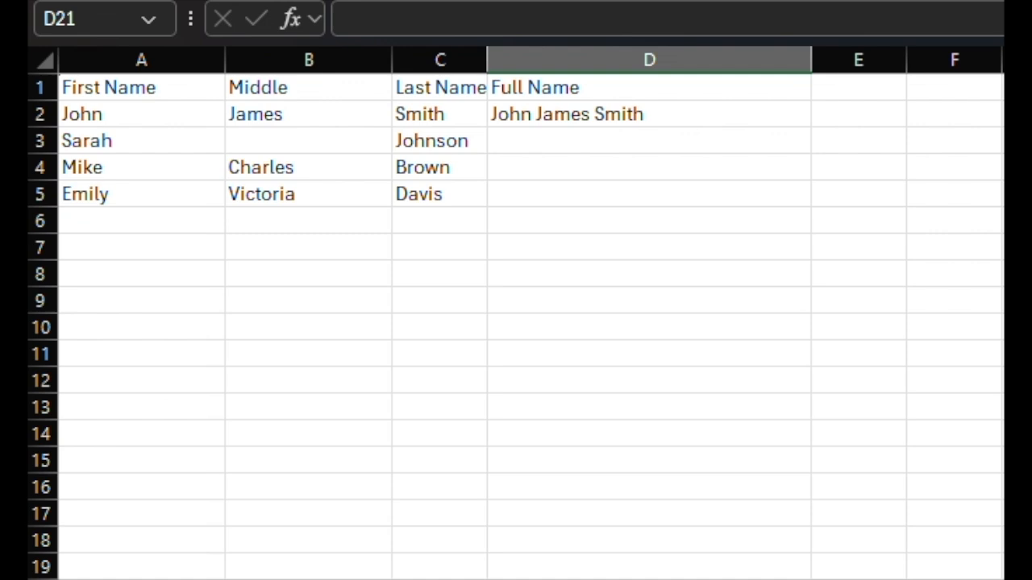
In D3, enter =TEXTJOIN("-",FALSE,A3,B3,C3) to join the name parts with hyphens, including empty cells
left_click(524, 144)
type("=te")
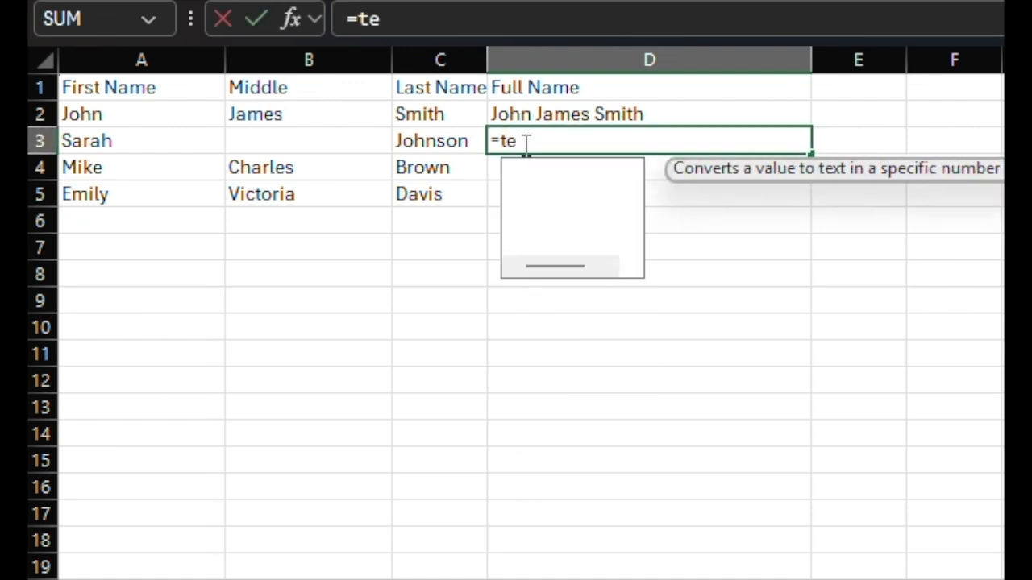
type("xtjoin(")
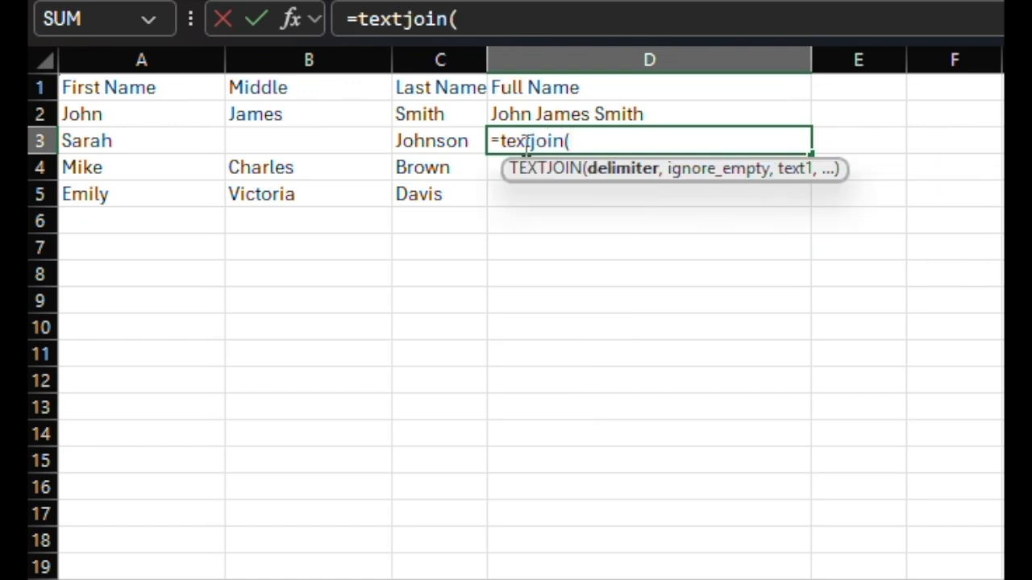
type("\"-\"")
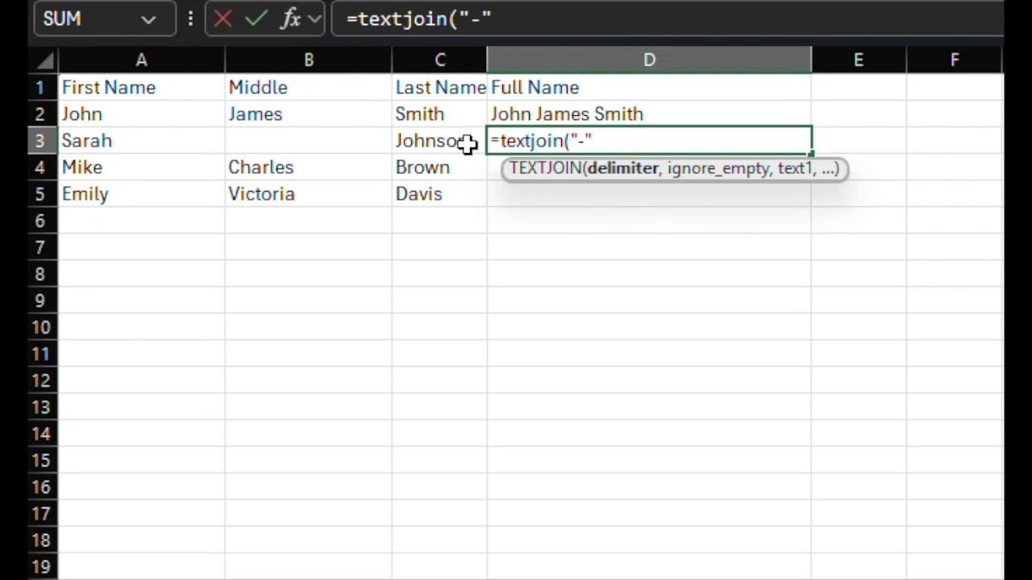
type(",")
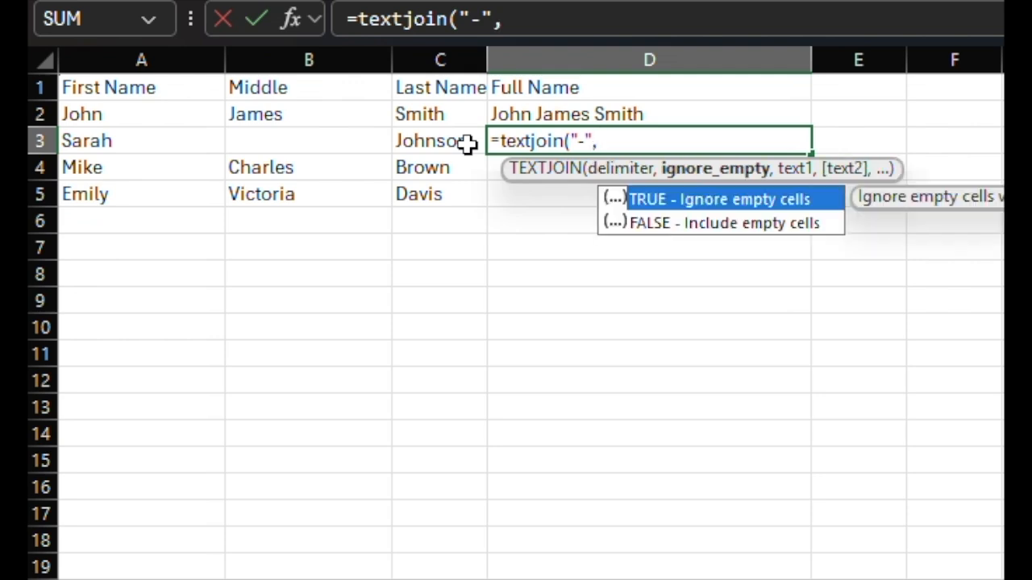
type("FALSE")
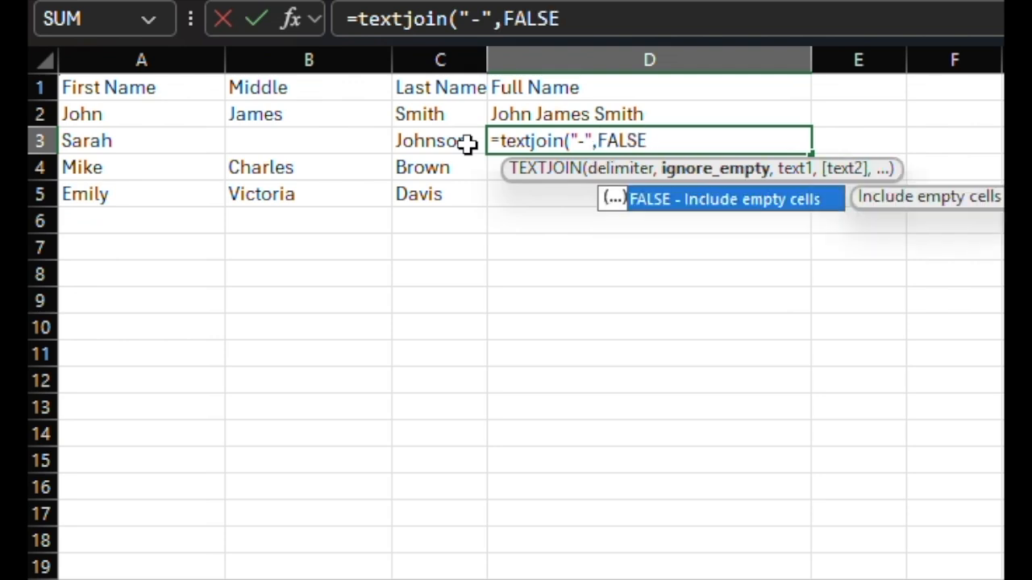
type(",")
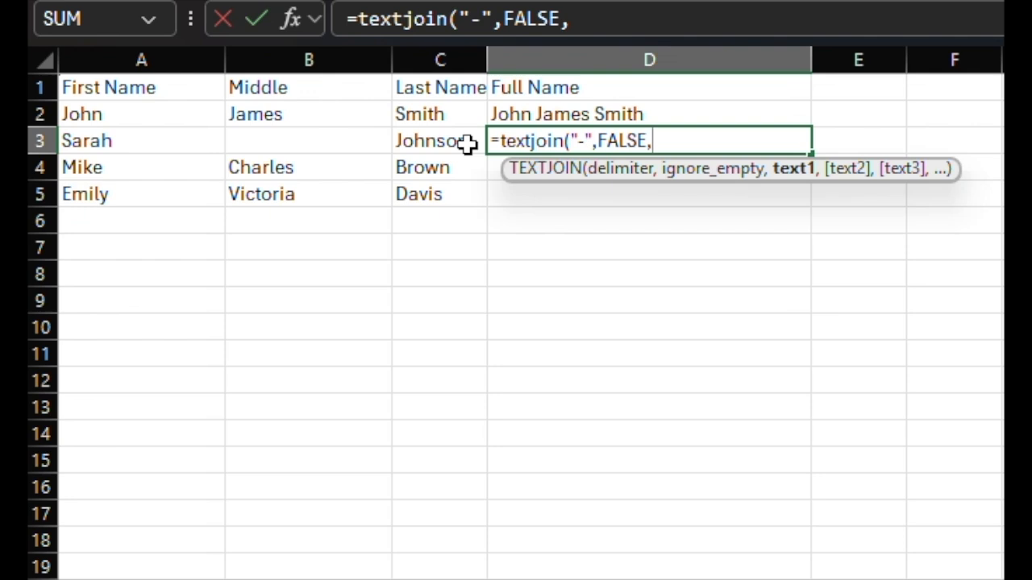
type("a3,b3")
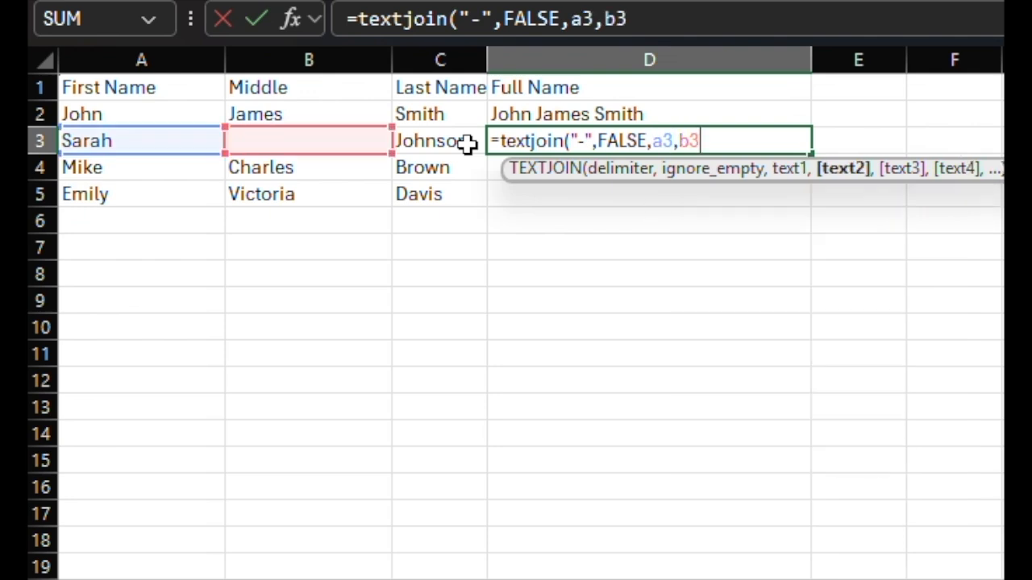
type(",c3)")
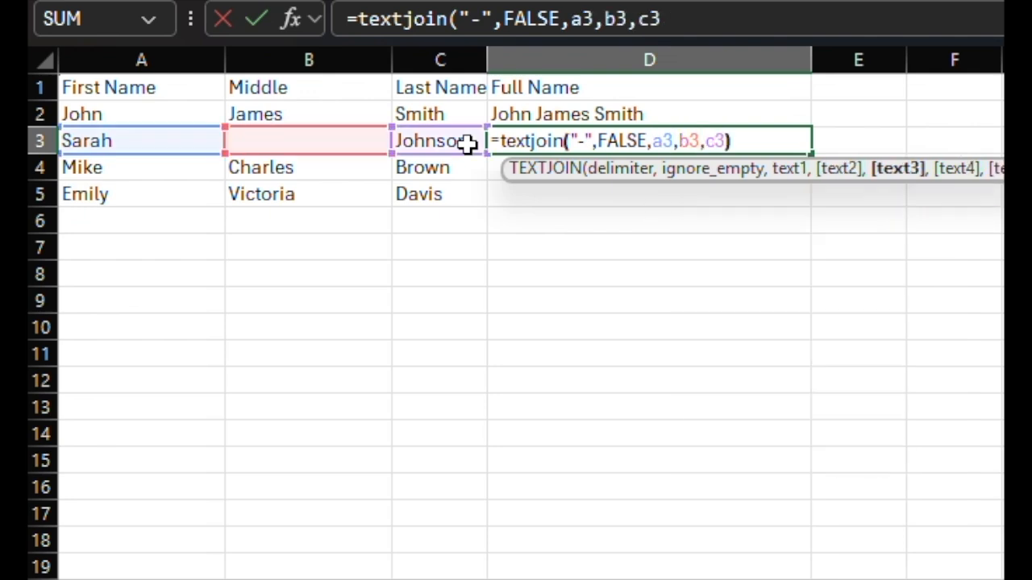
key("Return")
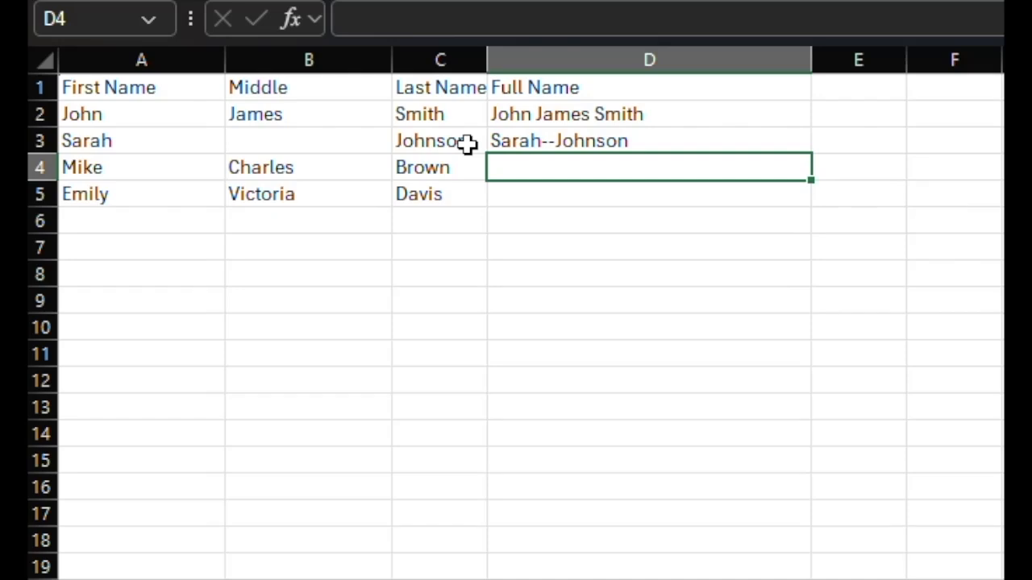
Set the ignore_empty argument of the TEXTJOIN formula in D3 to TRUE
left_click(584, 141)
left_click(556, 19)
double_click(556, 20)
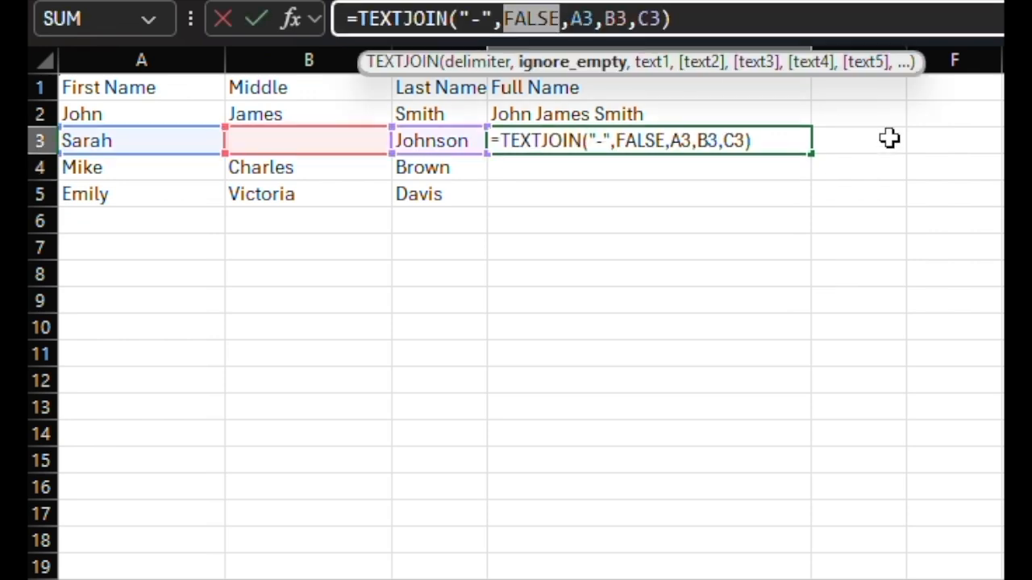
type("true")
key("Return")
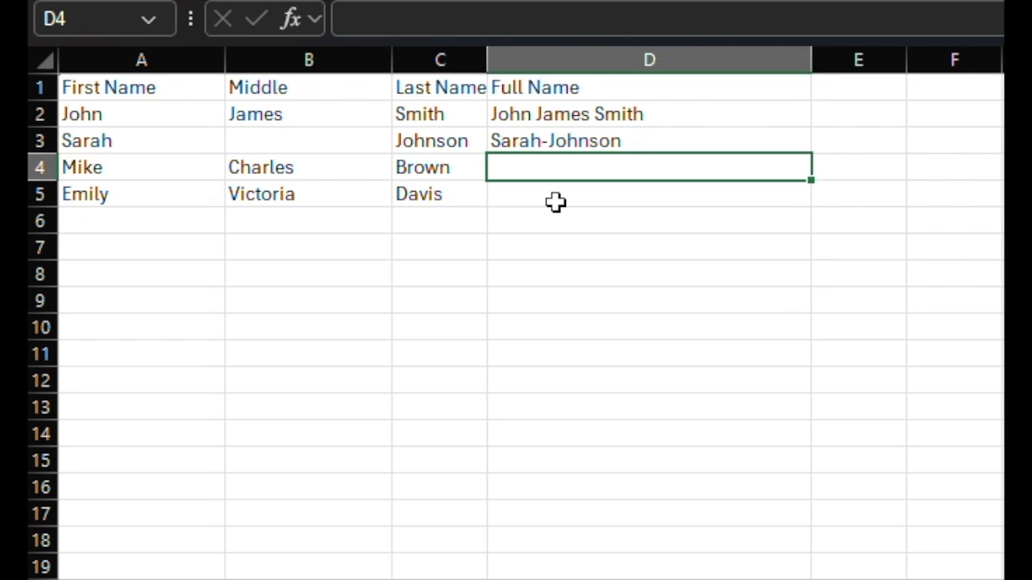
Fill the TEXTJOIN formula from D3 down through D5
left_click(729, 141)
left_click_drag(811, 153, 811, 207)
left_click(749, 243)
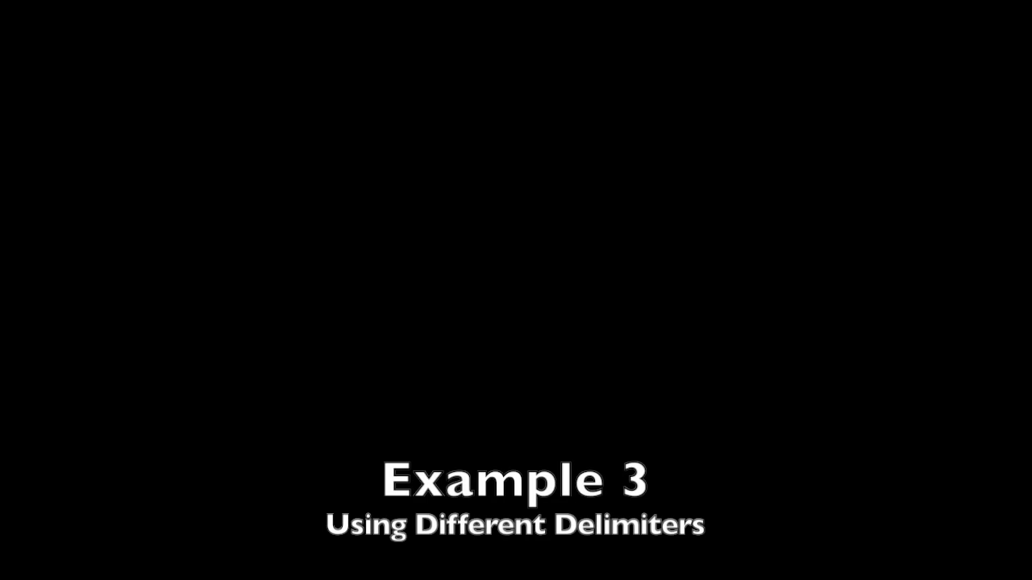
In B7, enter =TEXTJOIN(",",TRUE,A7,A8,A9,A10) to combine the address parts with commas
type("=t")
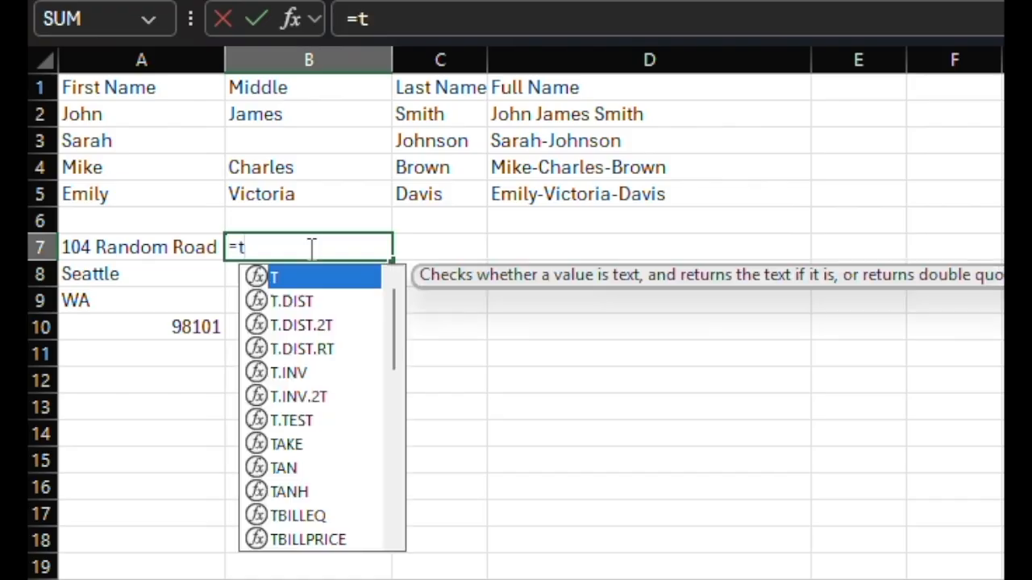
type("extjoin(")
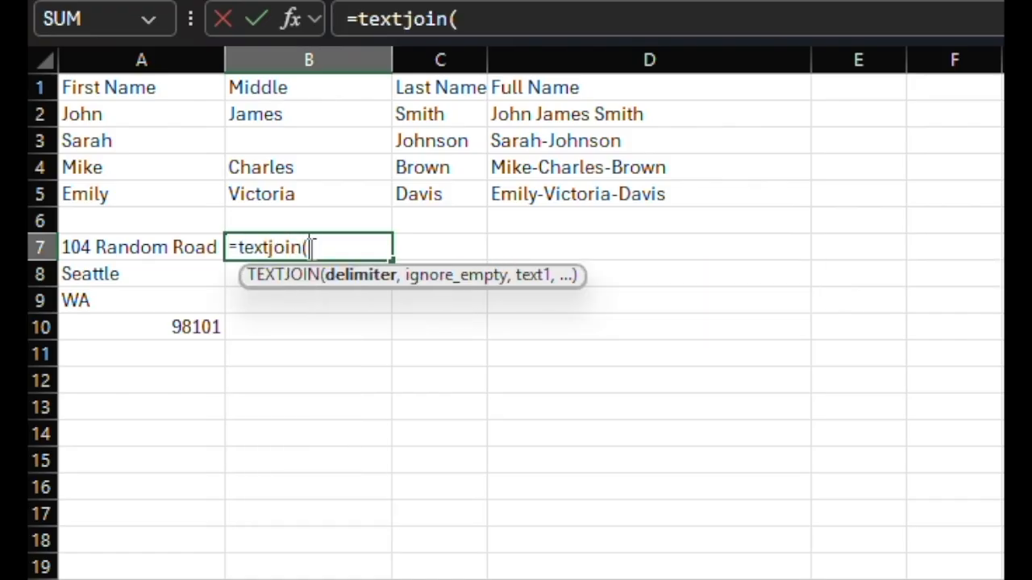
type("\",\",")
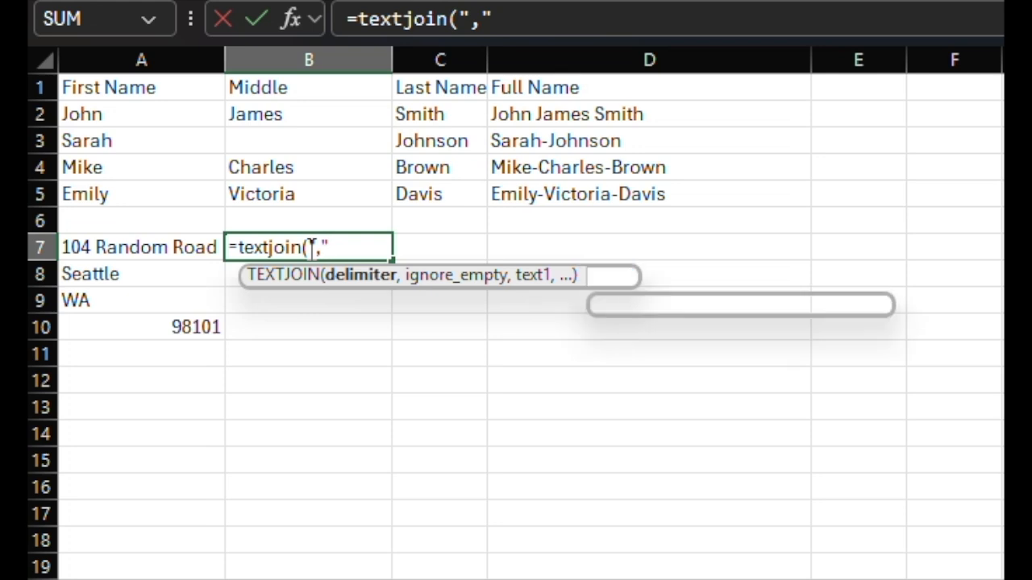
type("true")
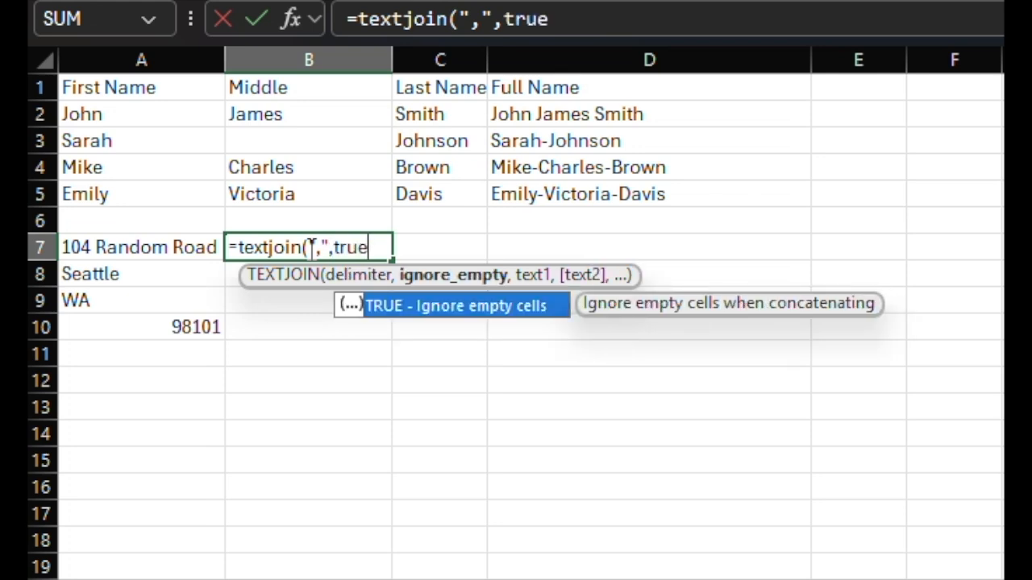
type(",")
type("a7,")
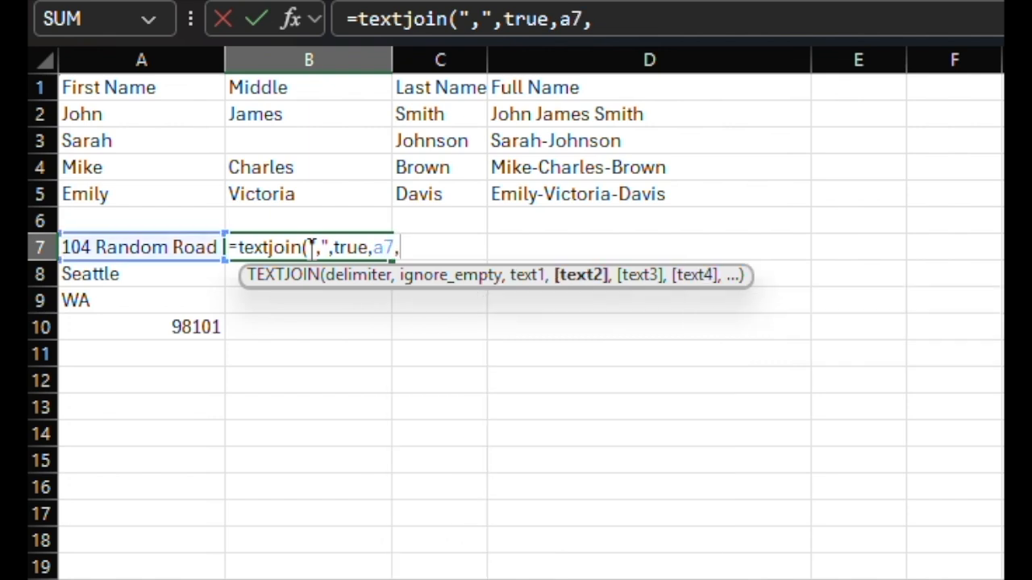
type("a8,a9,a10")
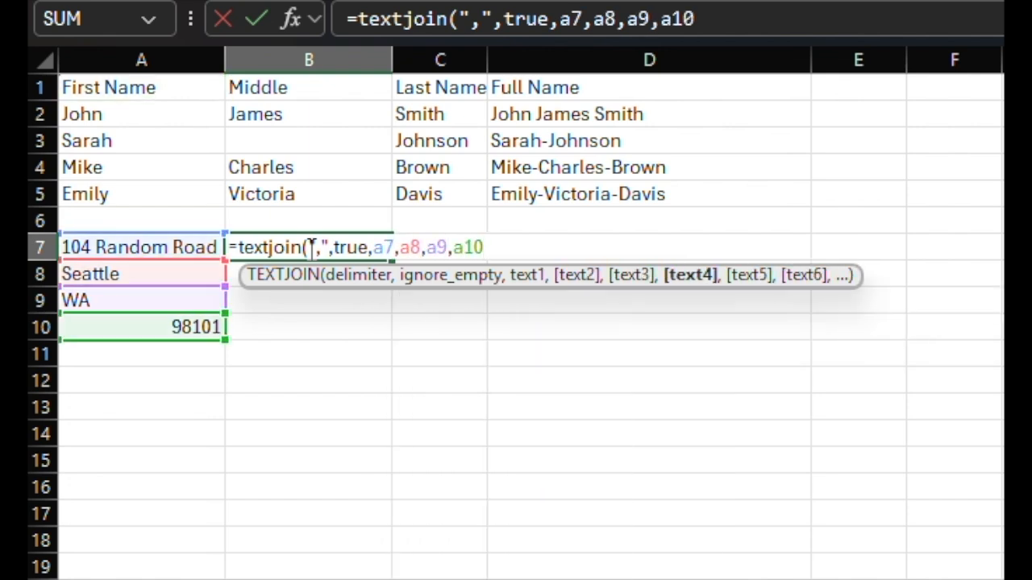
key("ctrl+Return")
key("Return")
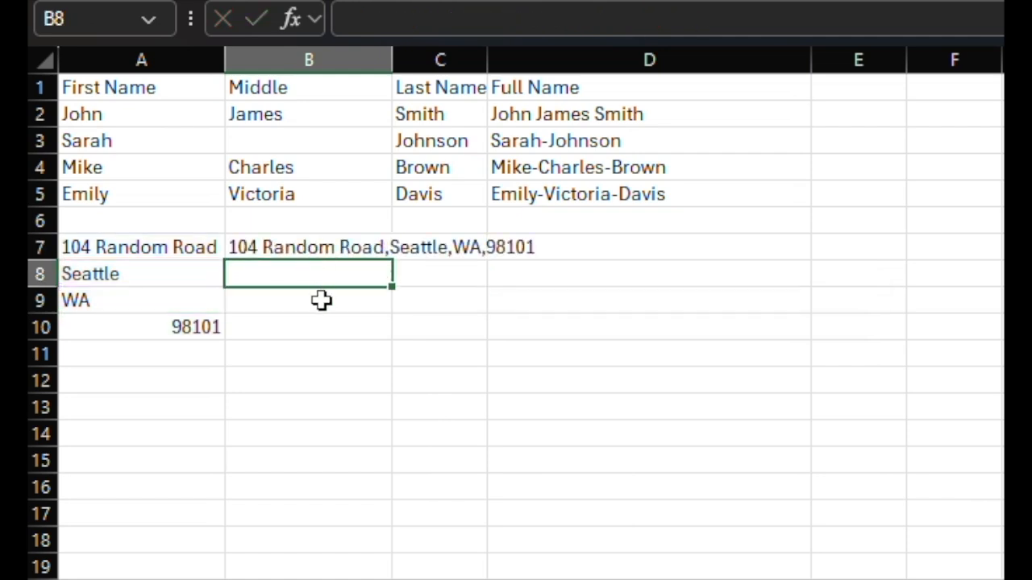
Add a space after the comma in the B7 formula's delimiter, making it ", "
left_click(316, 247)
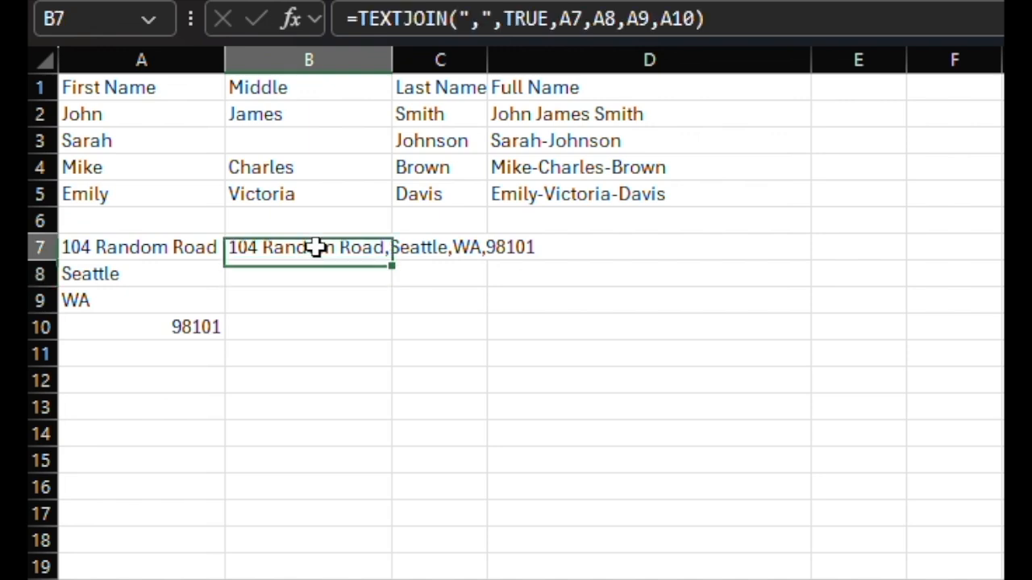
left_click(480, 18)
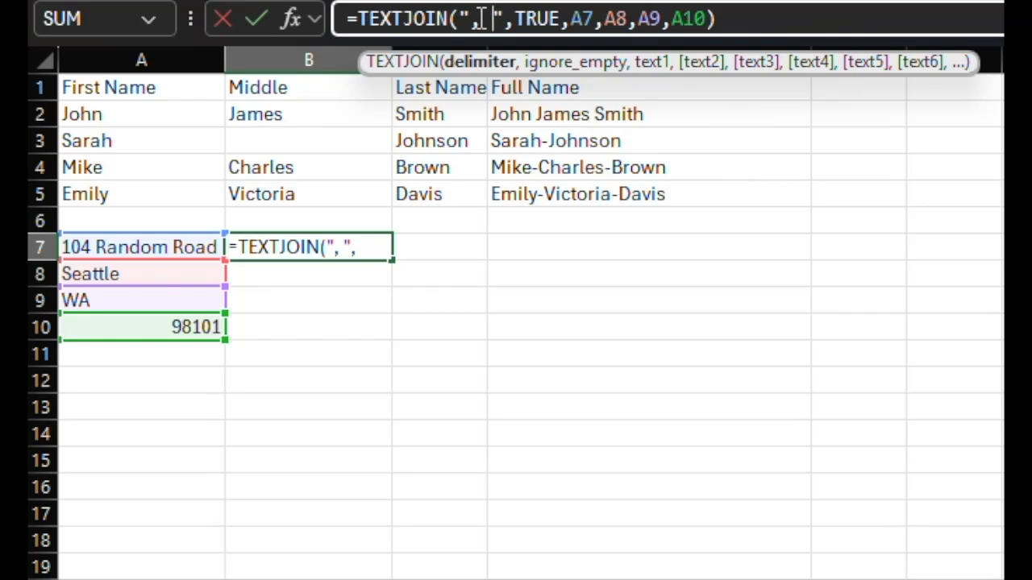
key("Return")
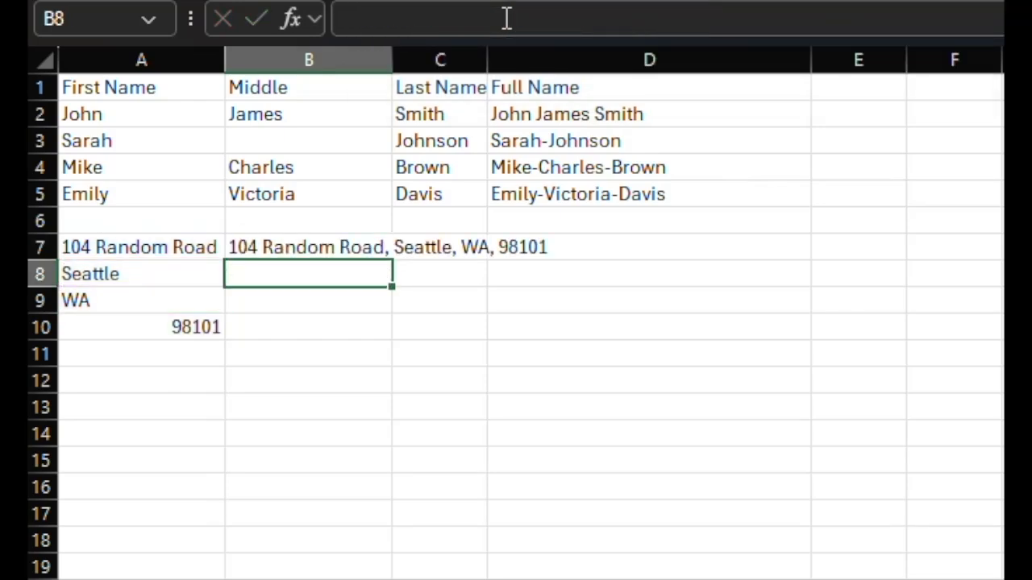